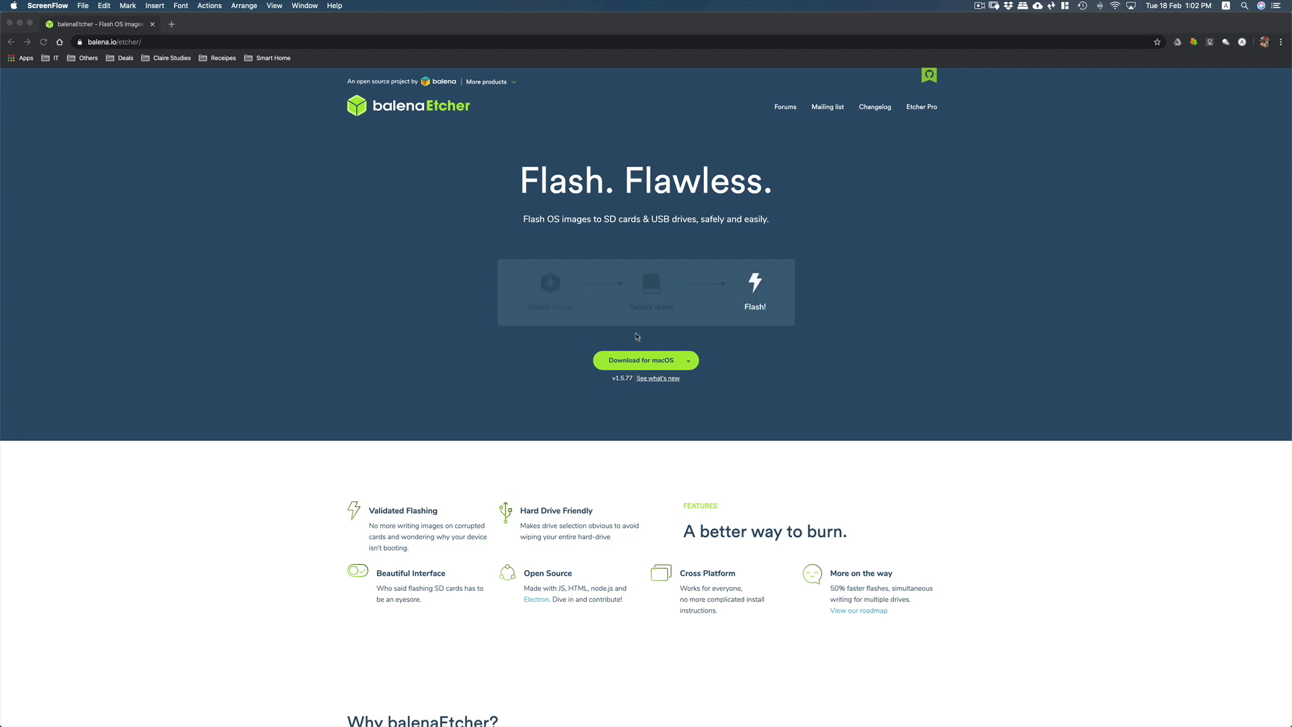
- Bring Chrome forward and go back to the Home Assistant installation page
click(164, 37)
key(super+bracketleft)
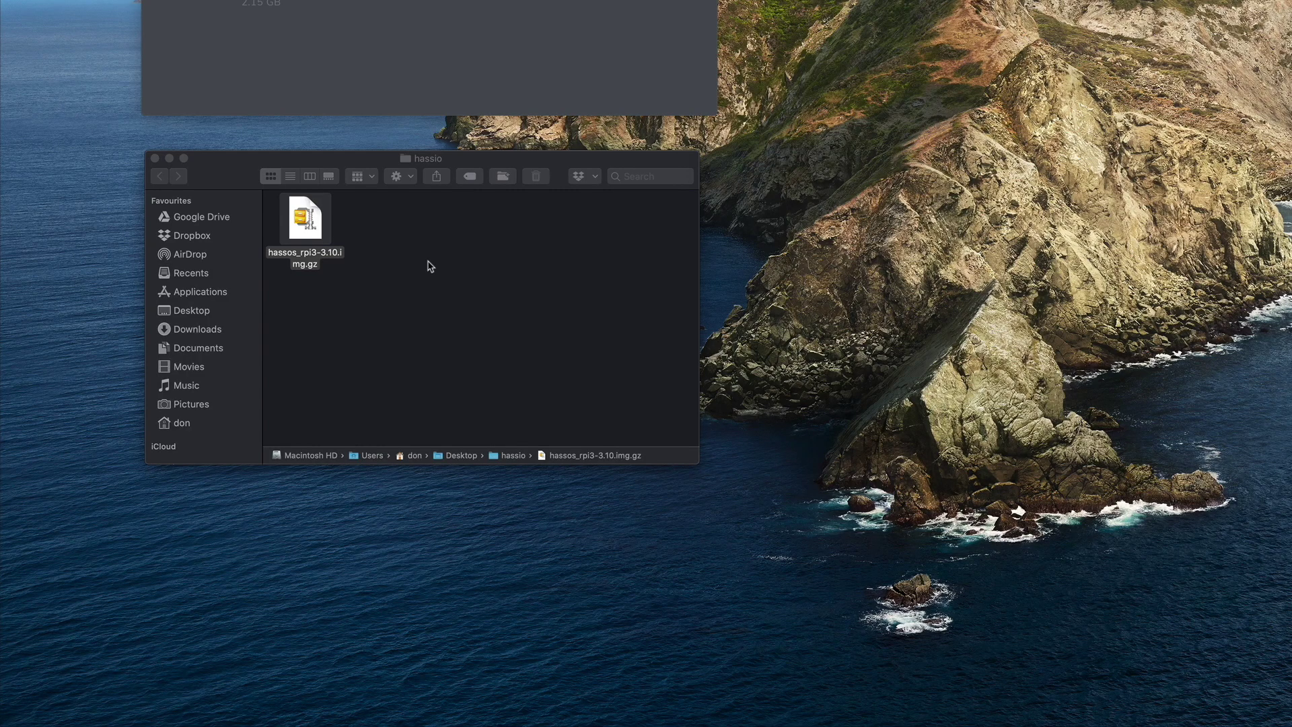
- Unpack hassos_rpi3-3.10.img.gz into hassos_rpi3-3.10.img in the hassio folder
right_click(303, 226)
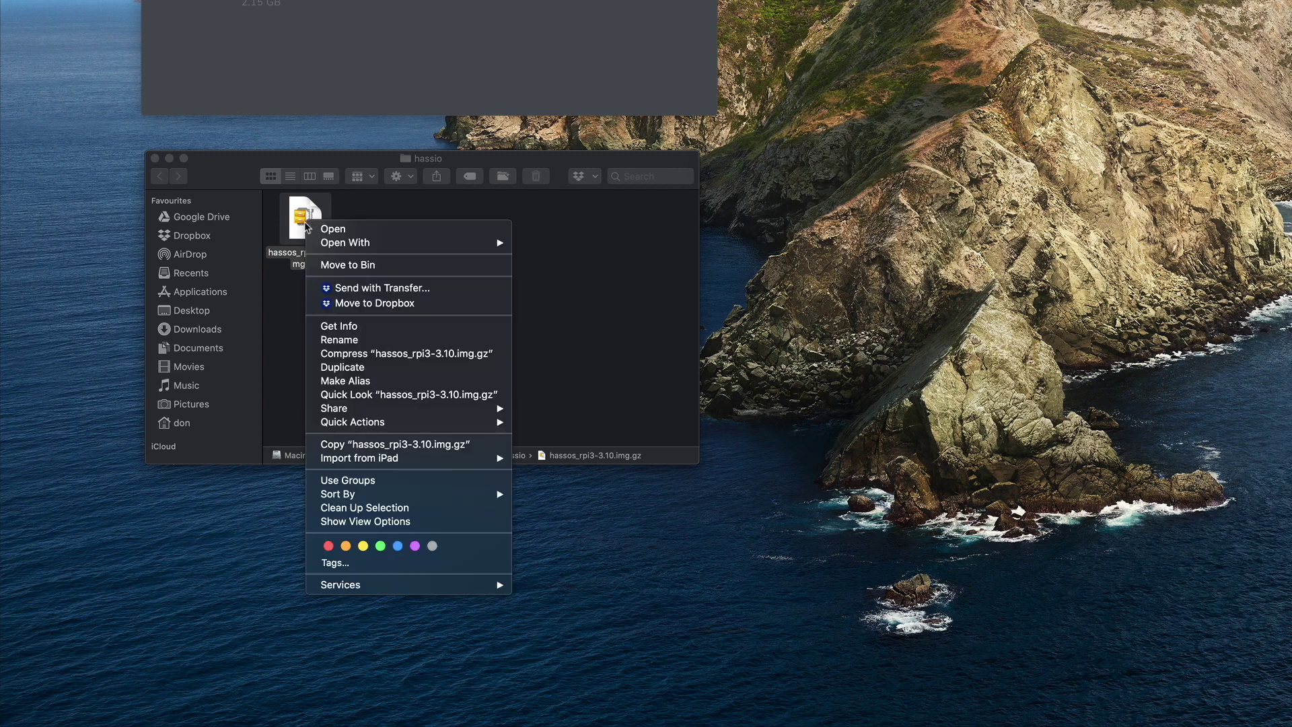
click(428, 231)
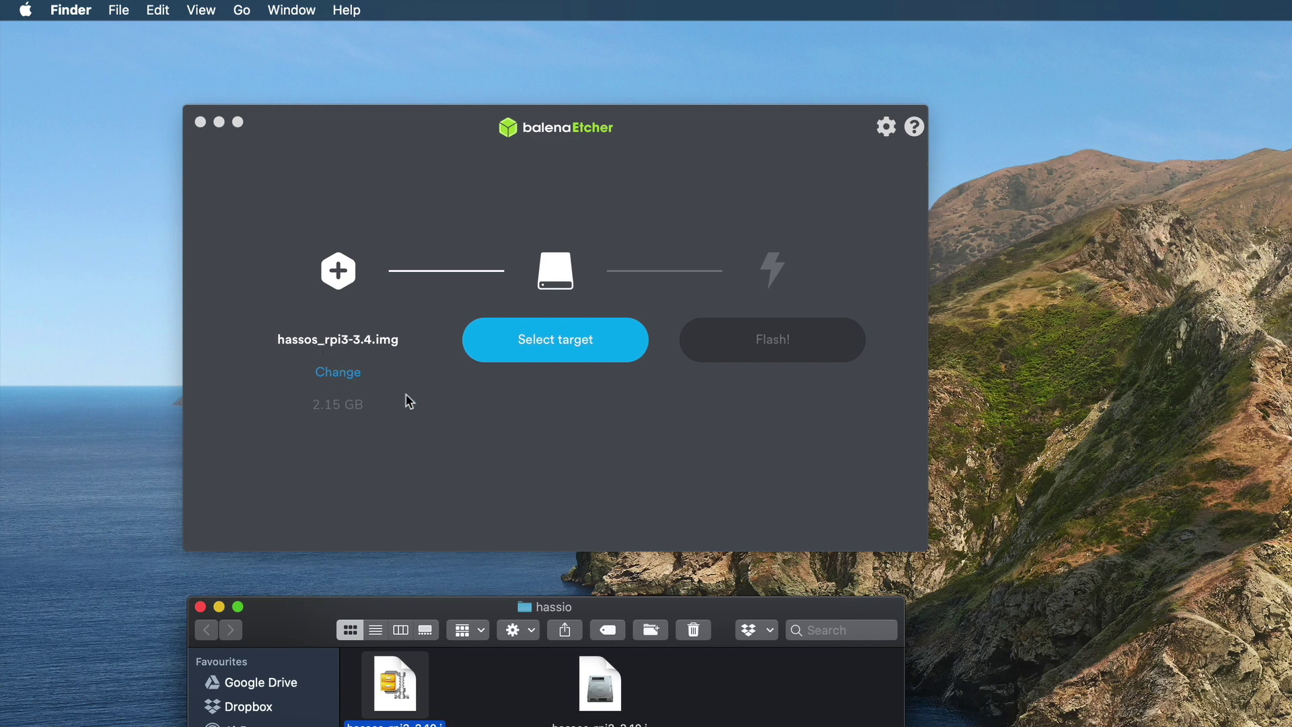
- Load hassos_rpi3-3.10.img as the image to flash in balenaEtcher
click(328, 378)
click(328, 378)
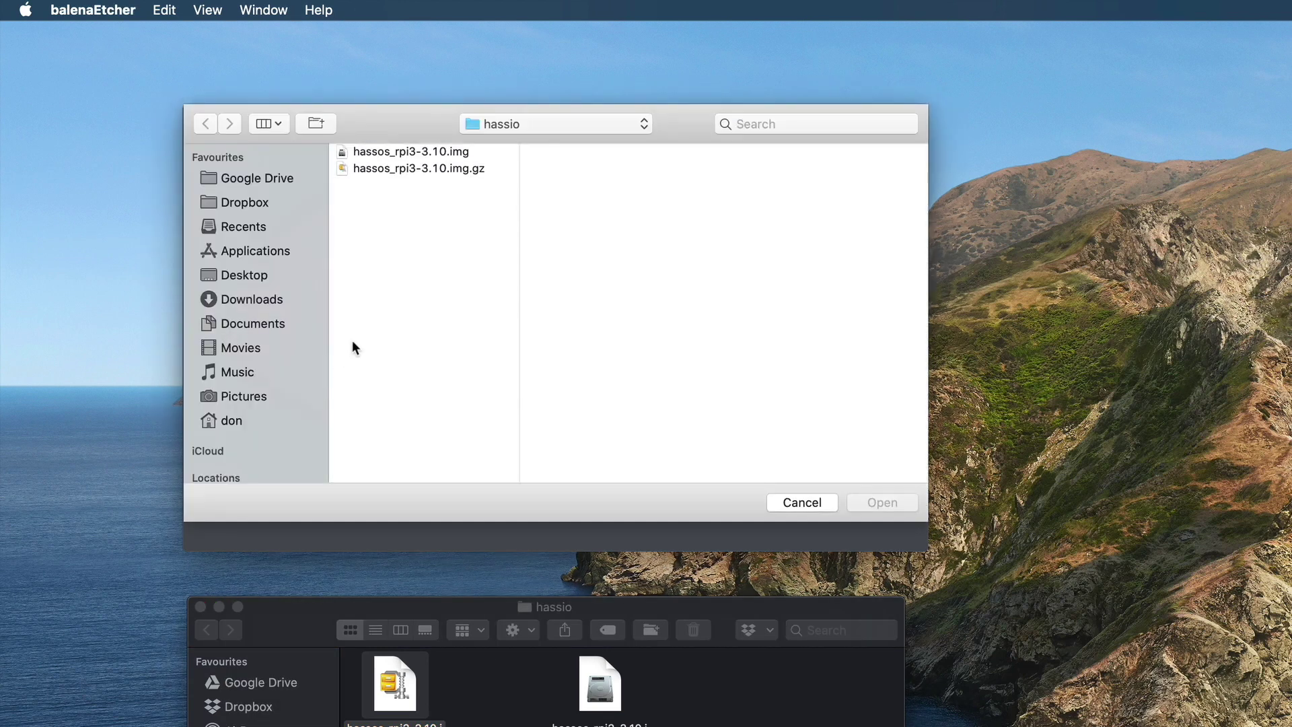
click(442, 153)
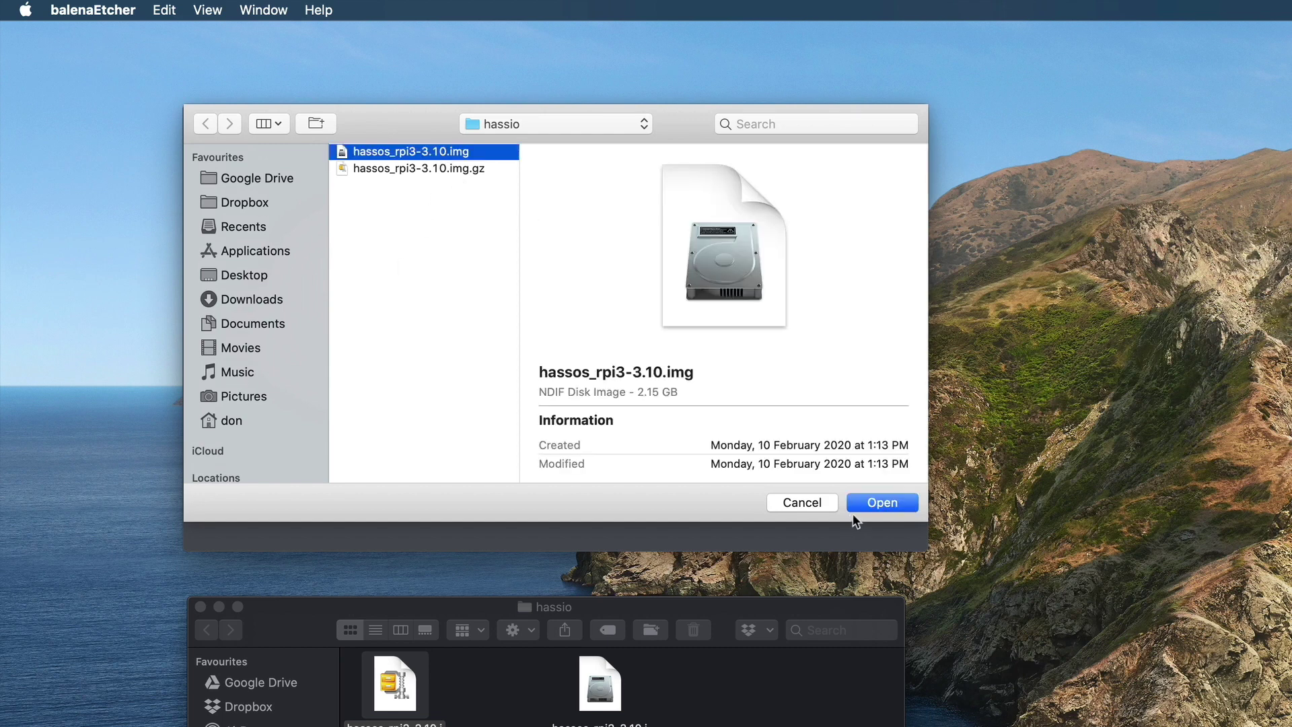
click(883, 503)
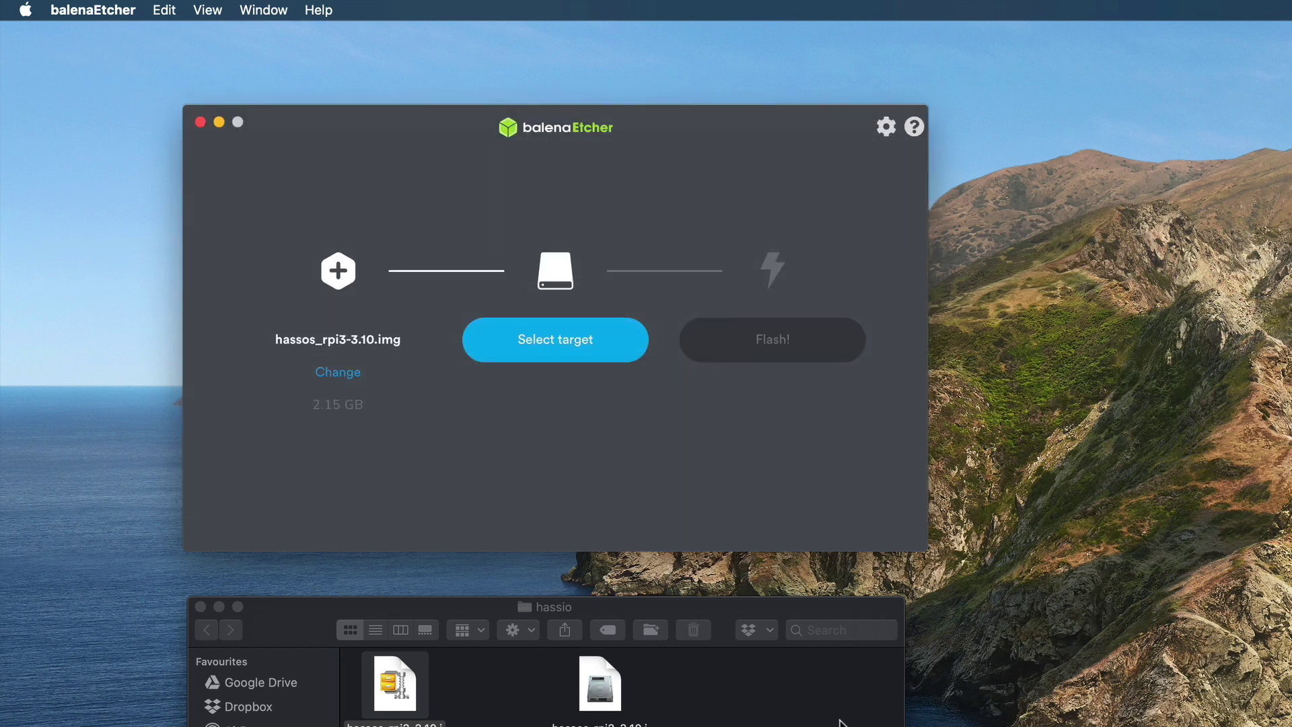
- Select the 120.03 GB SABRENT Media drive as the flashing target
click(544, 345)
scroll(557, 357, down, 4)
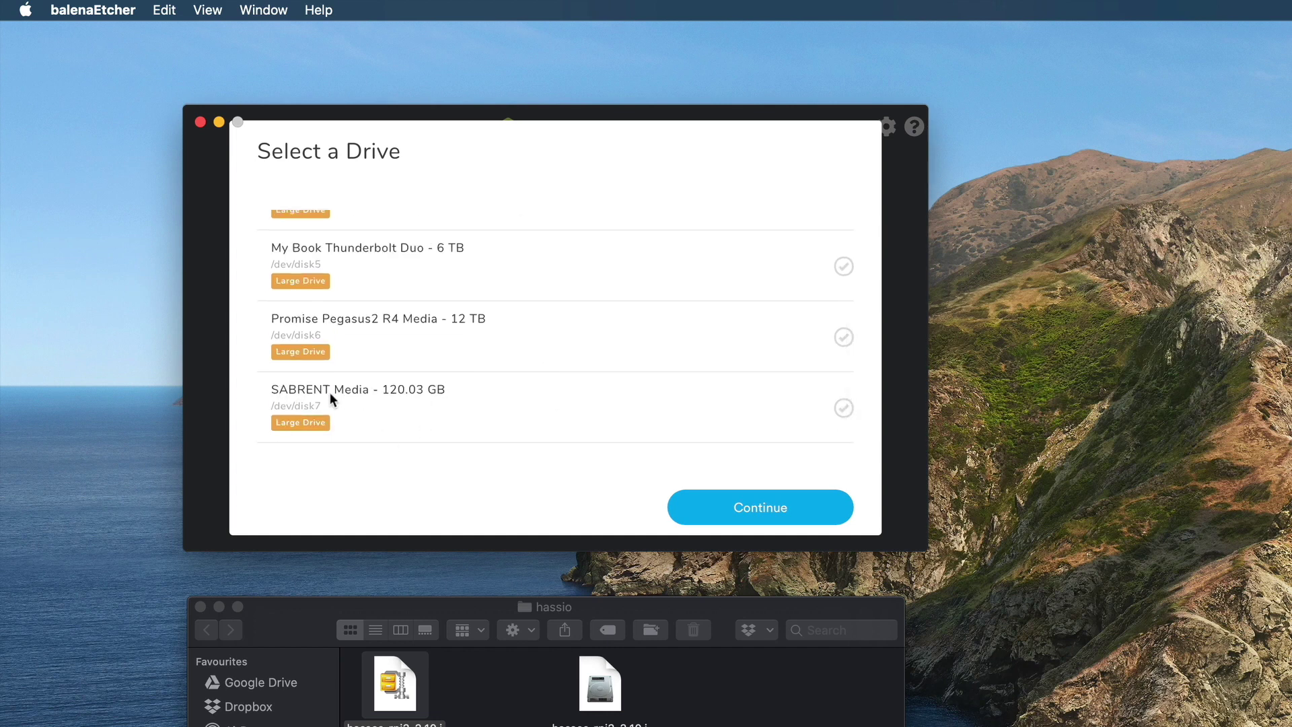
click(346, 397)
click(804, 504)
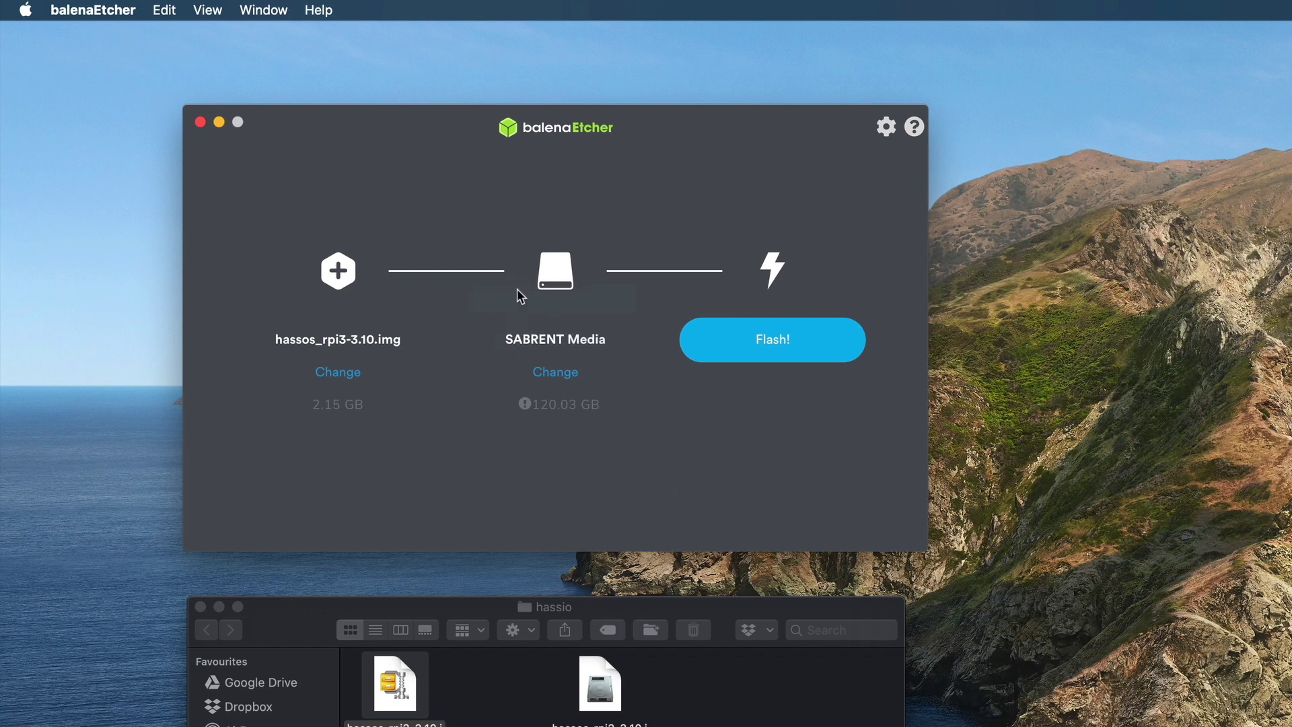
- Flash hassos_rpi3-3.10.img to SABRENT Media, authorising with the admin password and ignoring the unreadable-disk alert
click(792, 342)
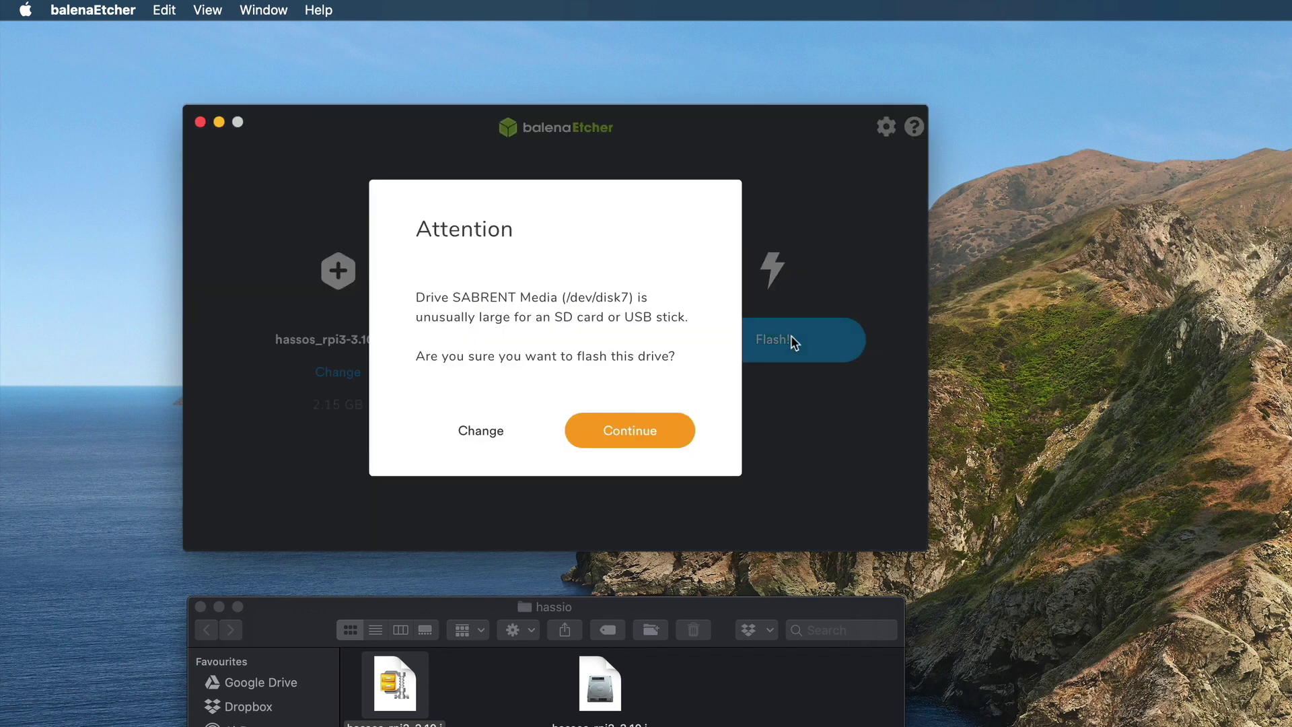
click(653, 436)
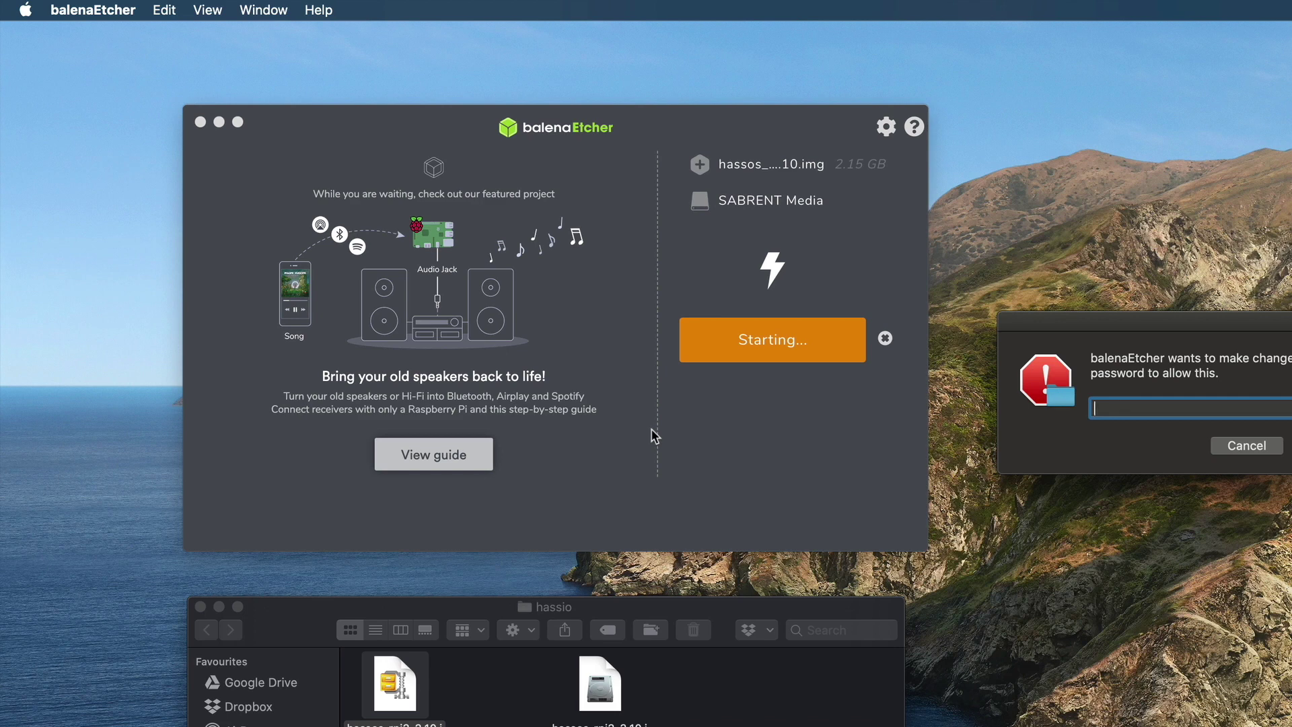
text(••••)
click(1290, 451)
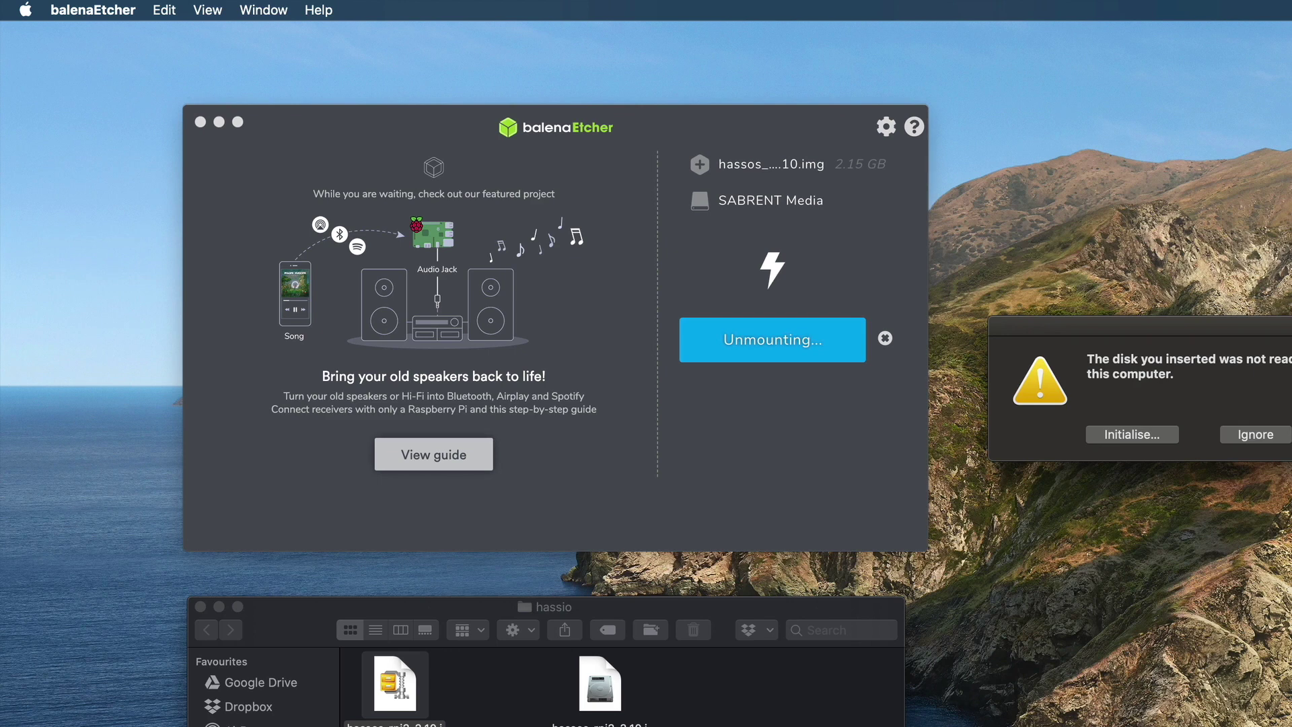
click(1269, 436)
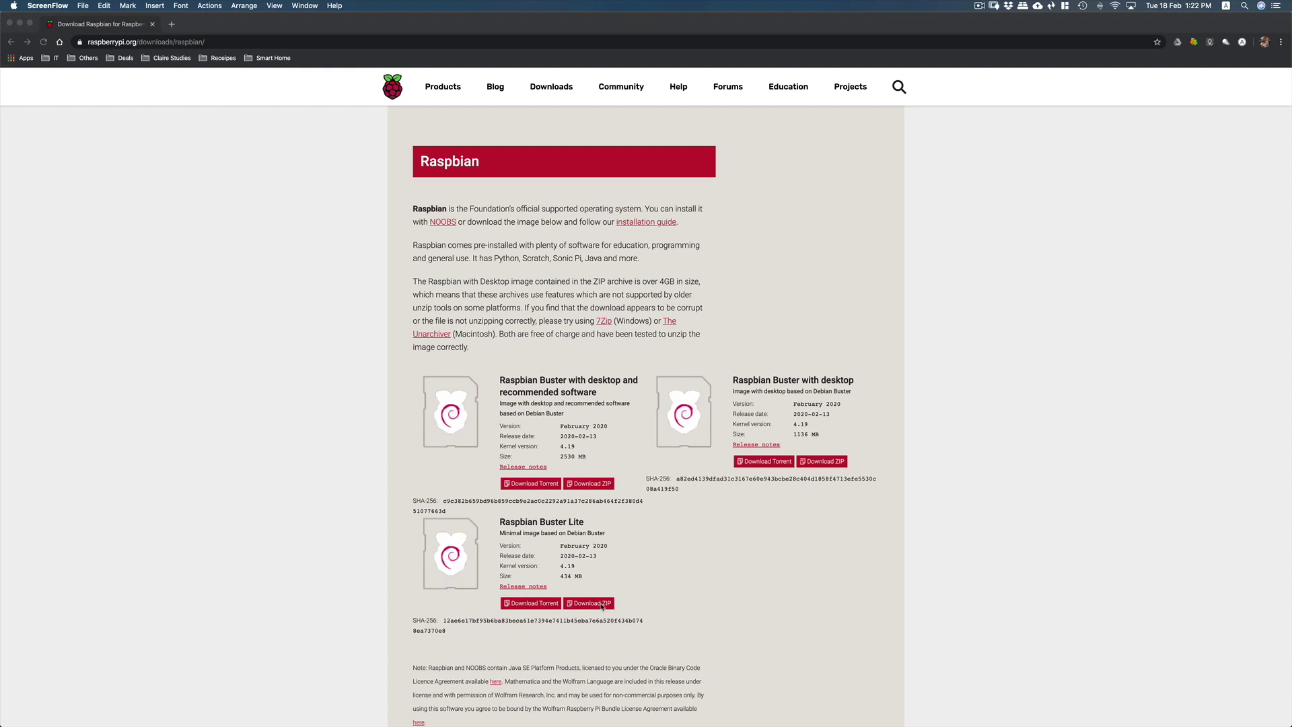
- Download the Raspbian Buster Lite ZIP and unzip it into the hassio folder
click(601, 606)
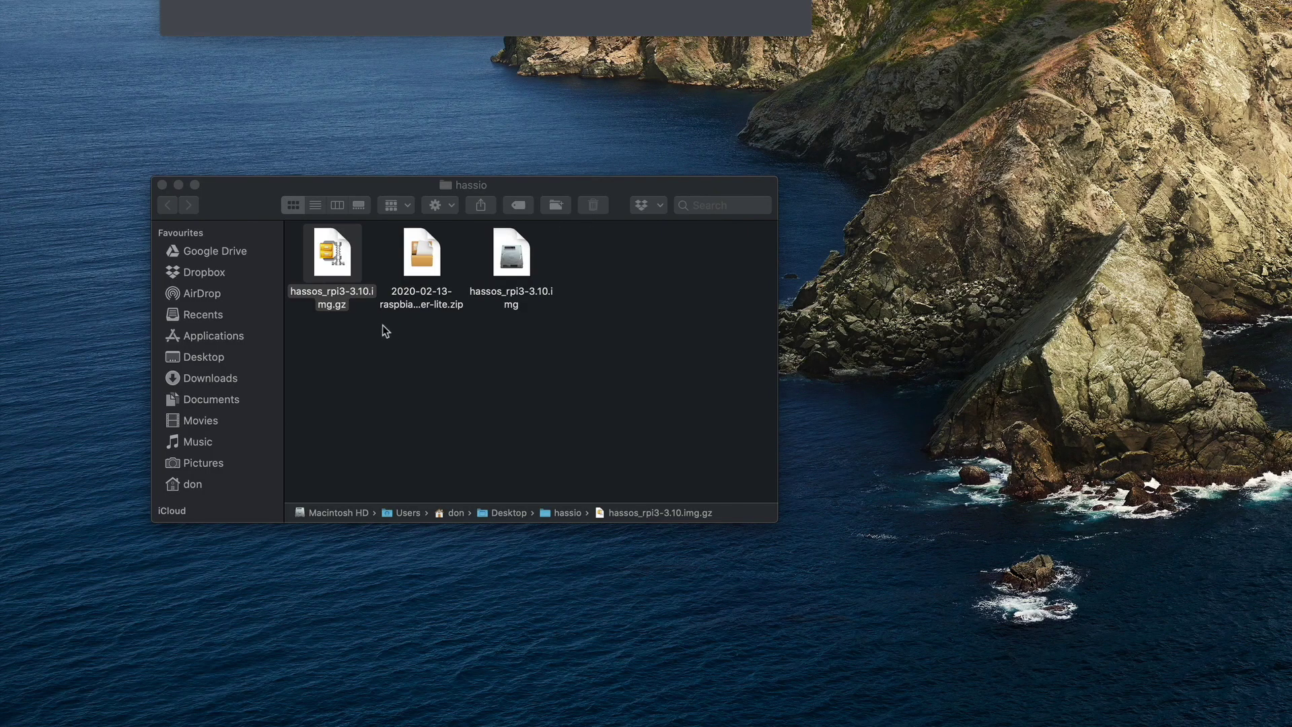
double_click(418, 264)
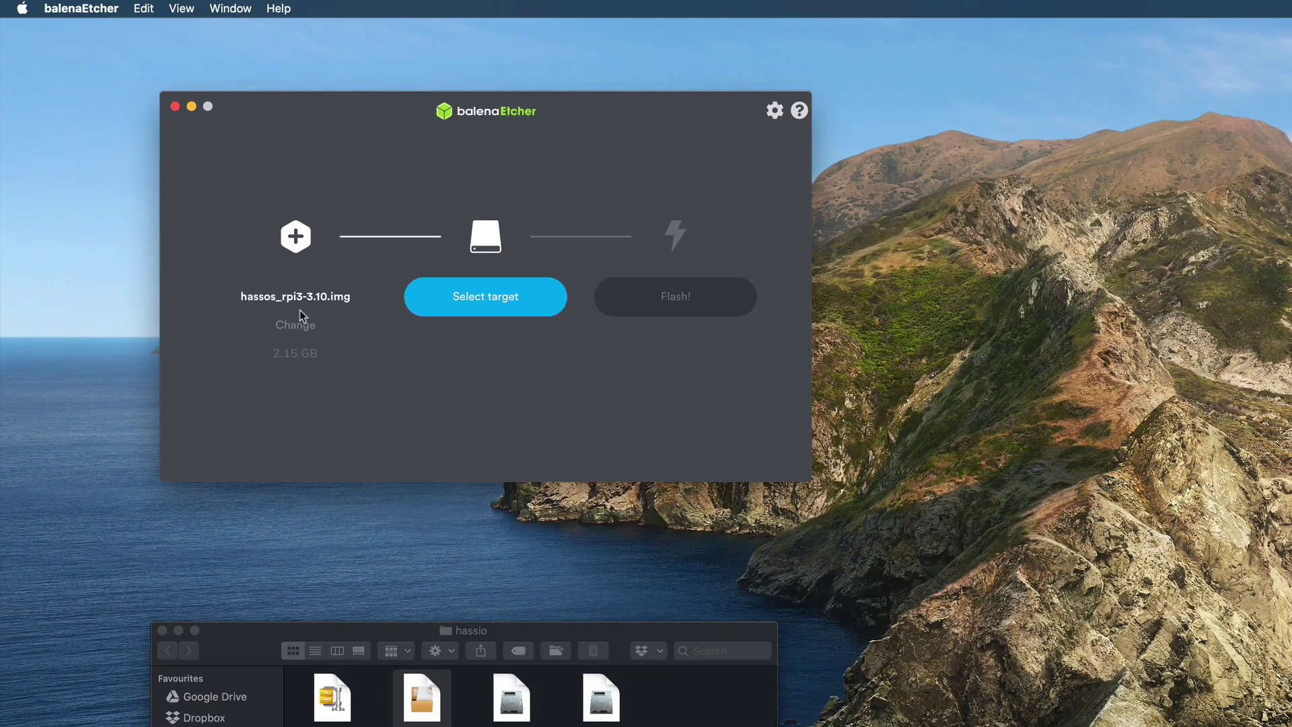
- Load 2020-02-13-raspbian-buster-lite.img as the image in balenaEtcher
click(298, 327)
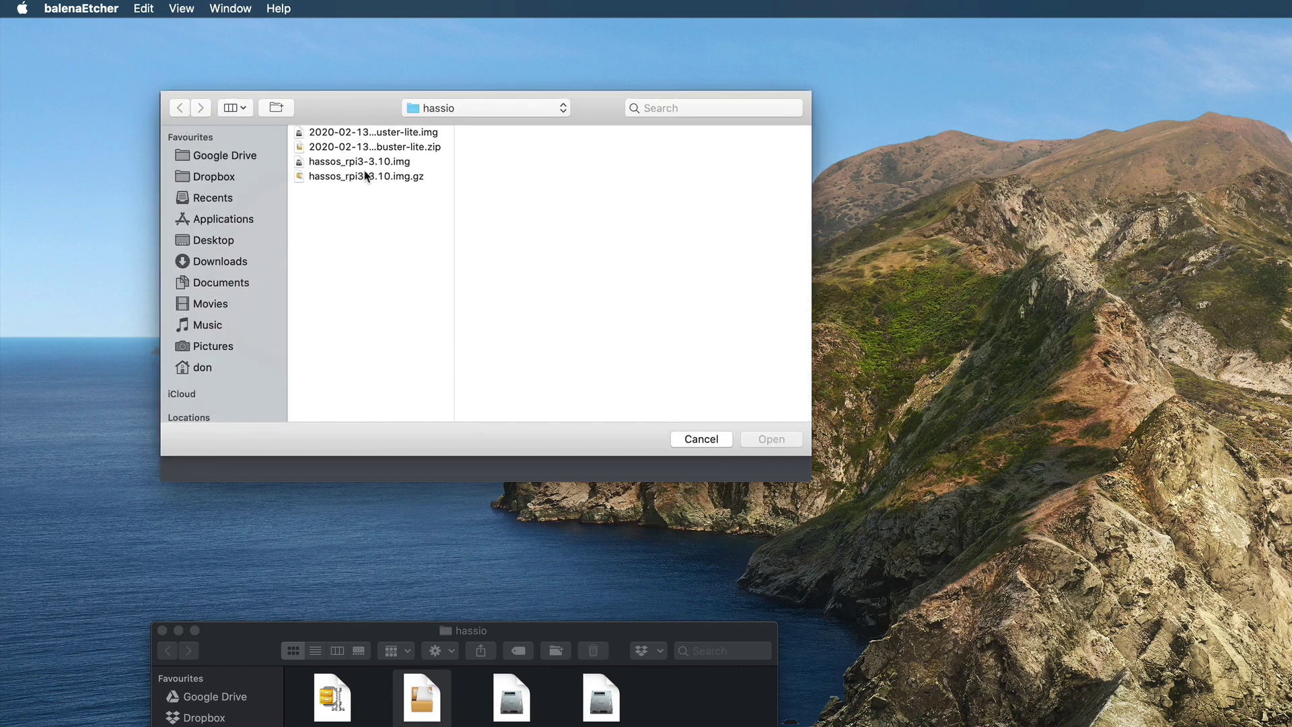
click(406, 135)
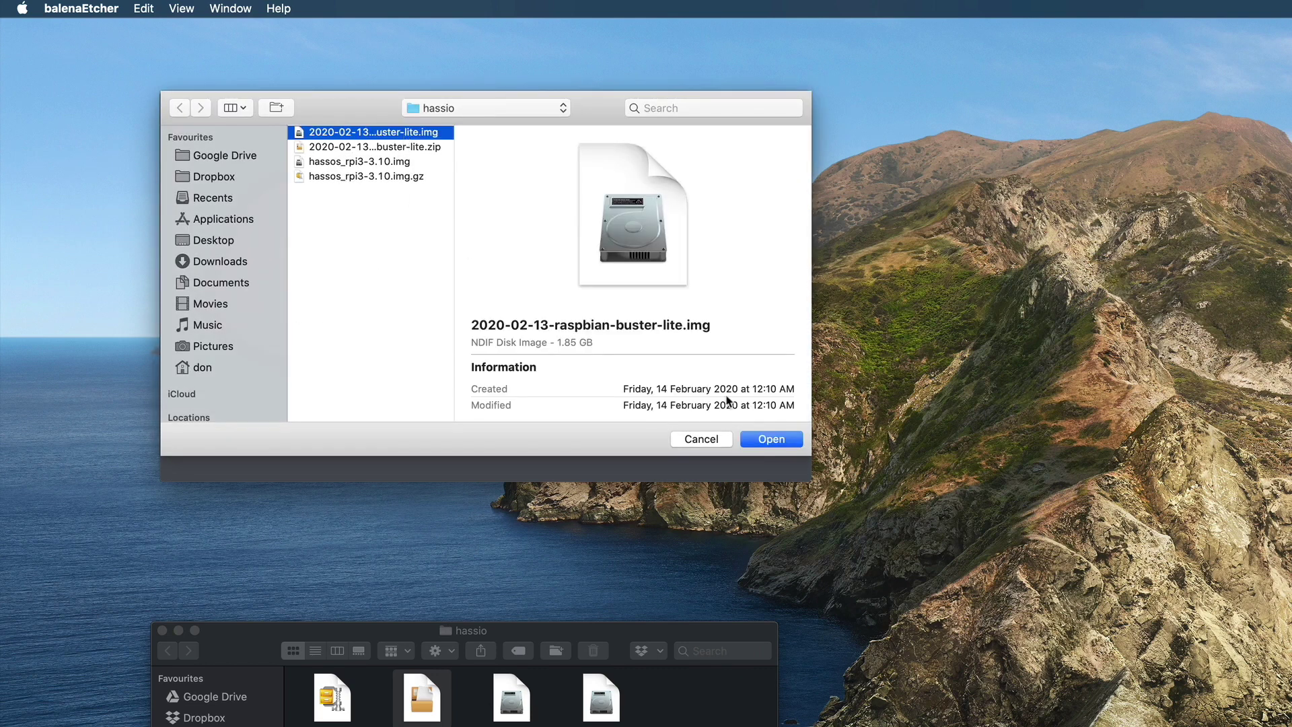
click(772, 441)
- Target the 15.93 GB Apple SDXC Reader Media card and start flashing
click(452, 296)
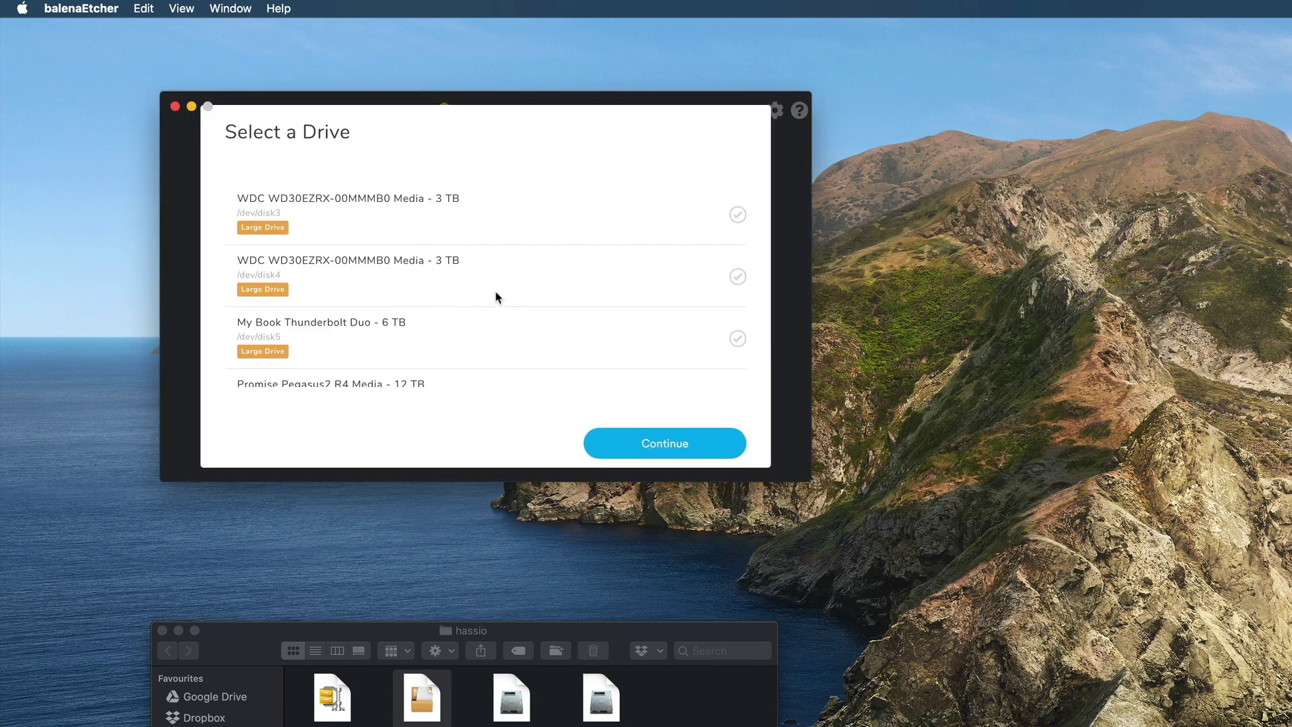
scroll(496, 298, down, 3)
click(350, 376)
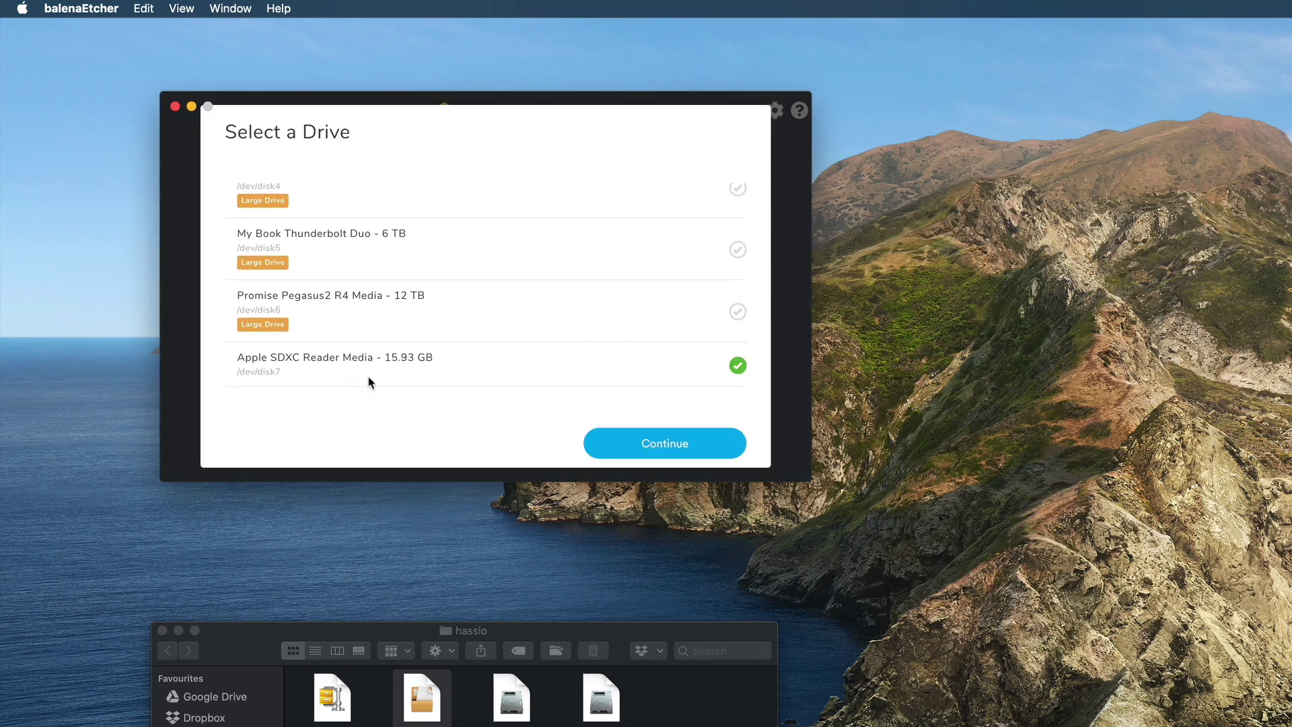
click(690, 449)
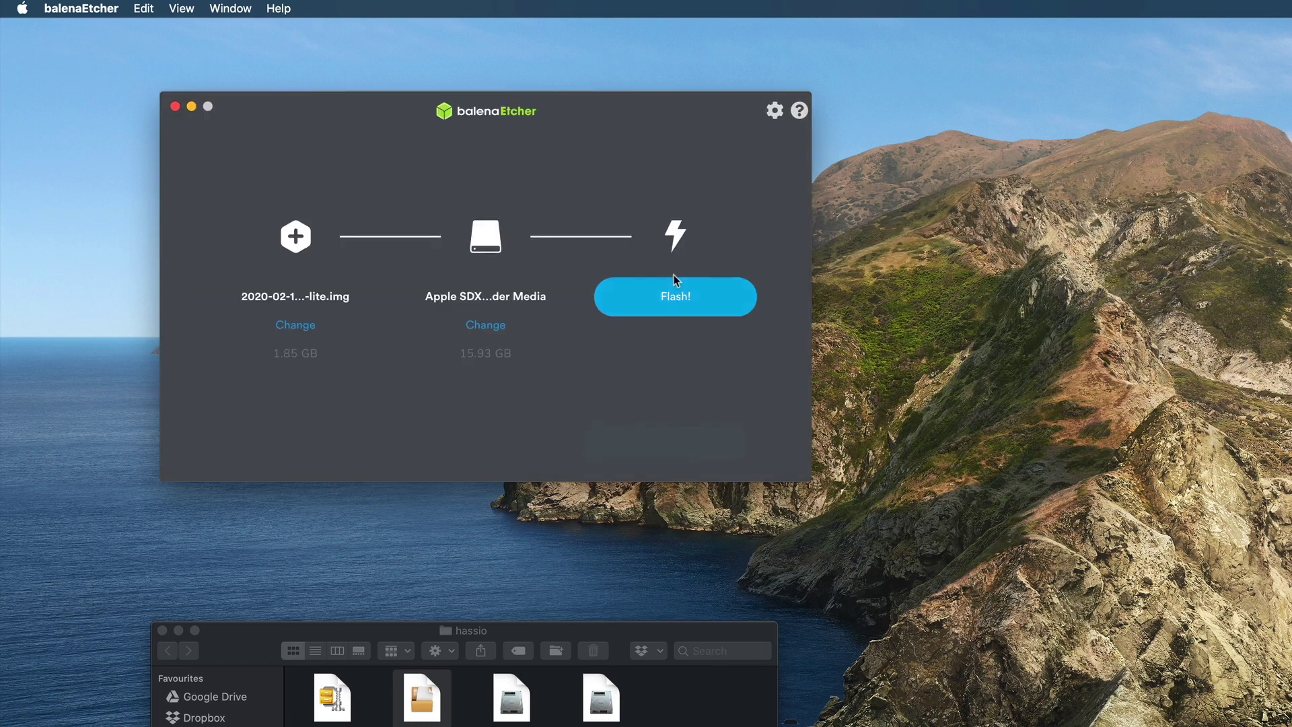
click(675, 296)
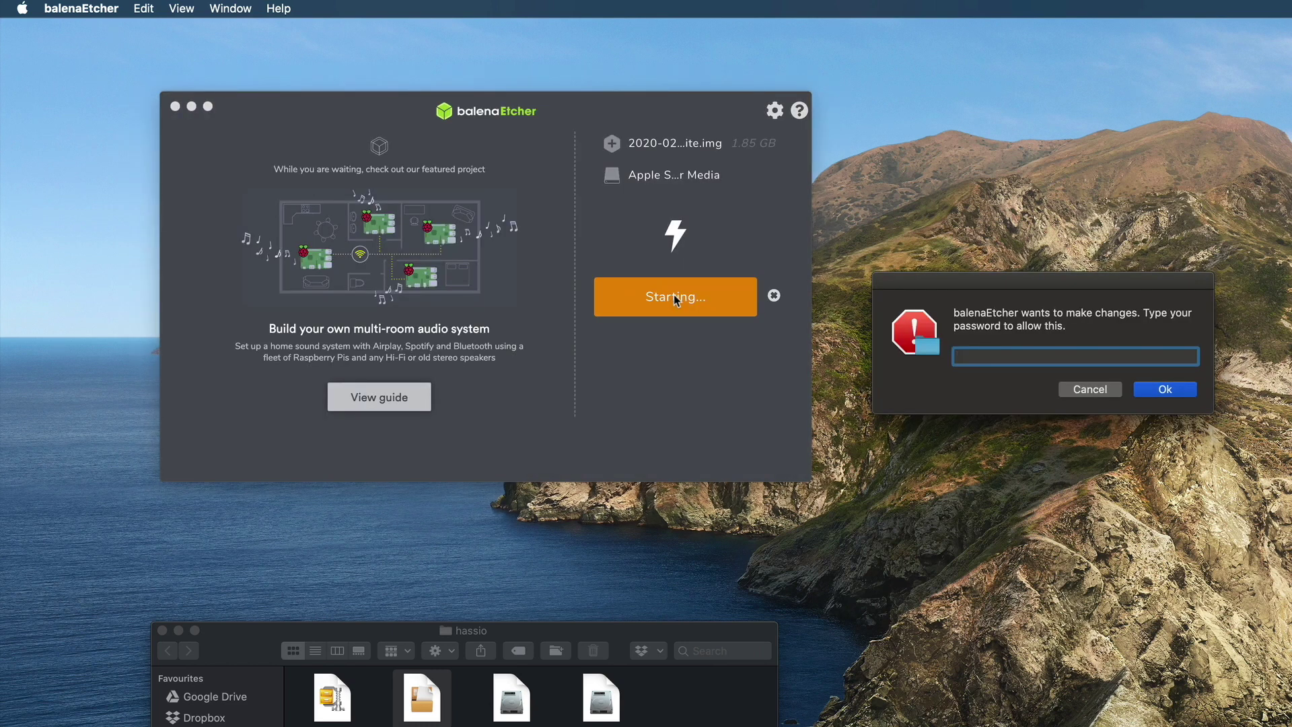
- Enter the administrator password to authorise writing Raspbian Buster Lite to the SD card
text(******)
key(Return)
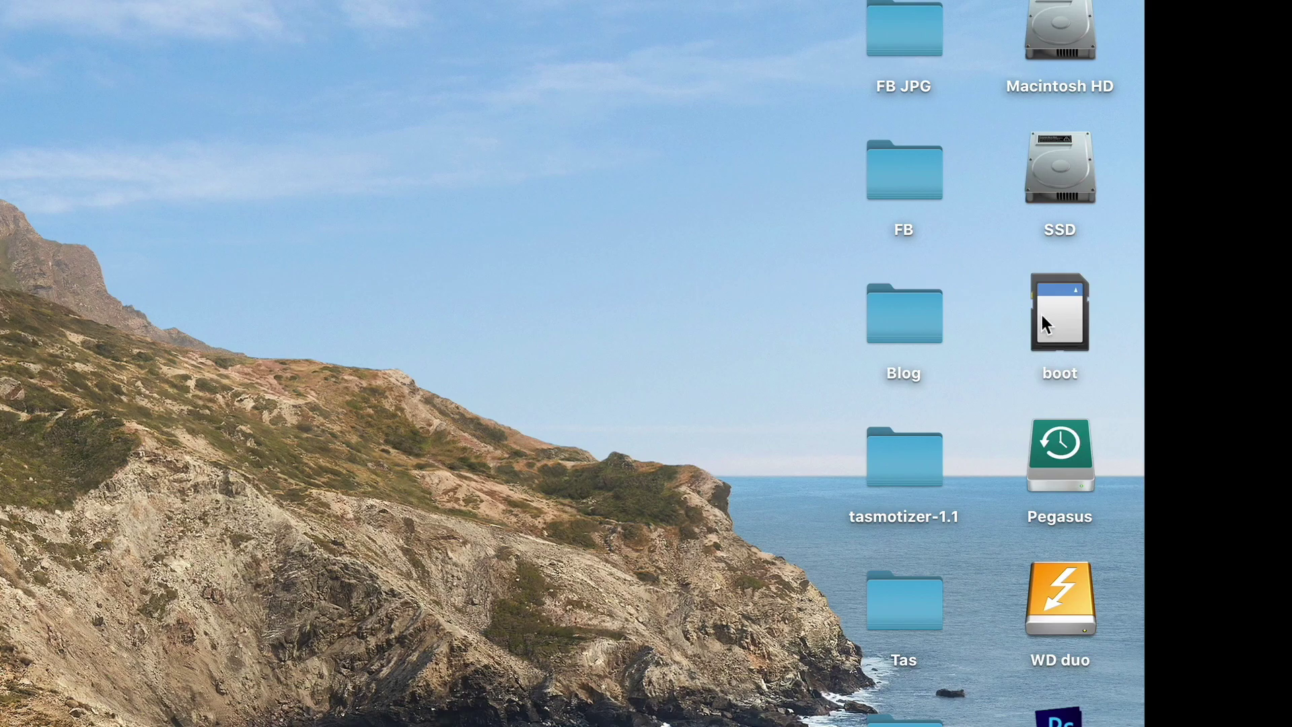
- Open the SD card's boot volume from the desktop
click(1060, 312)
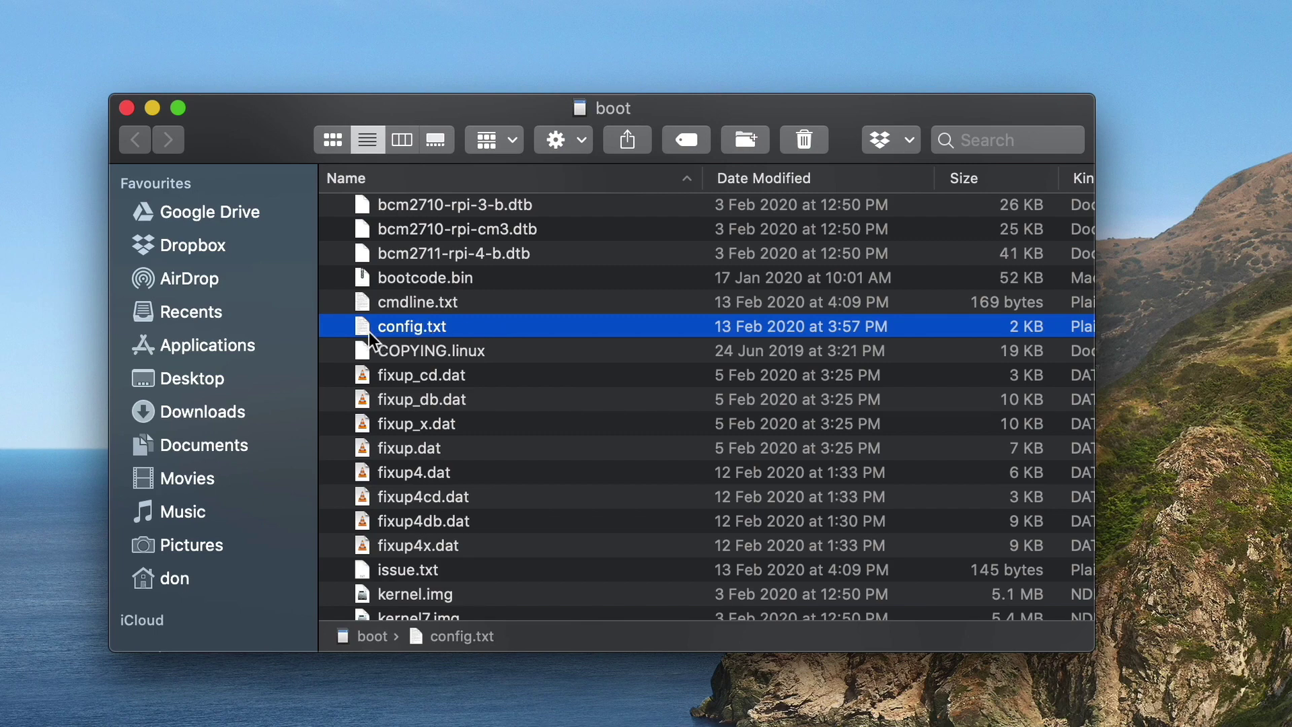
- Append program_usb_boot_mode=1 on a new line at the end of config.txt
double_click(466, 325)
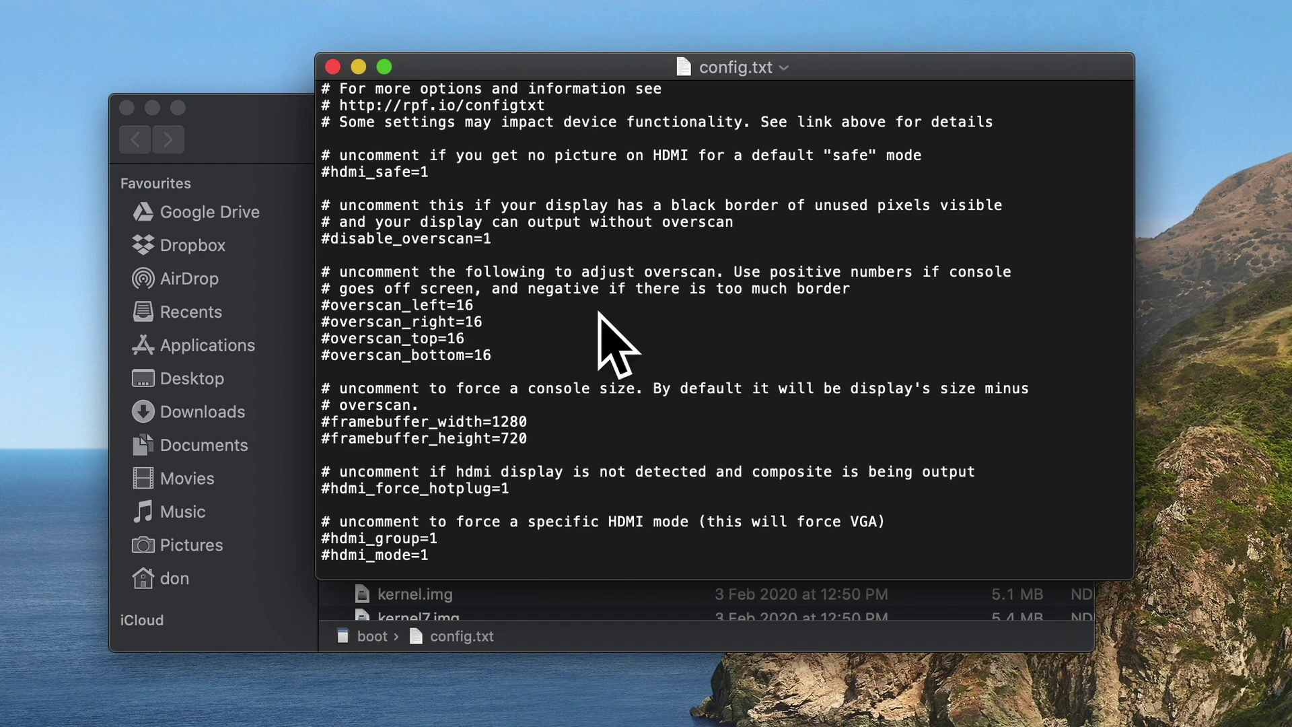
scroll(596, 317, down, 15)
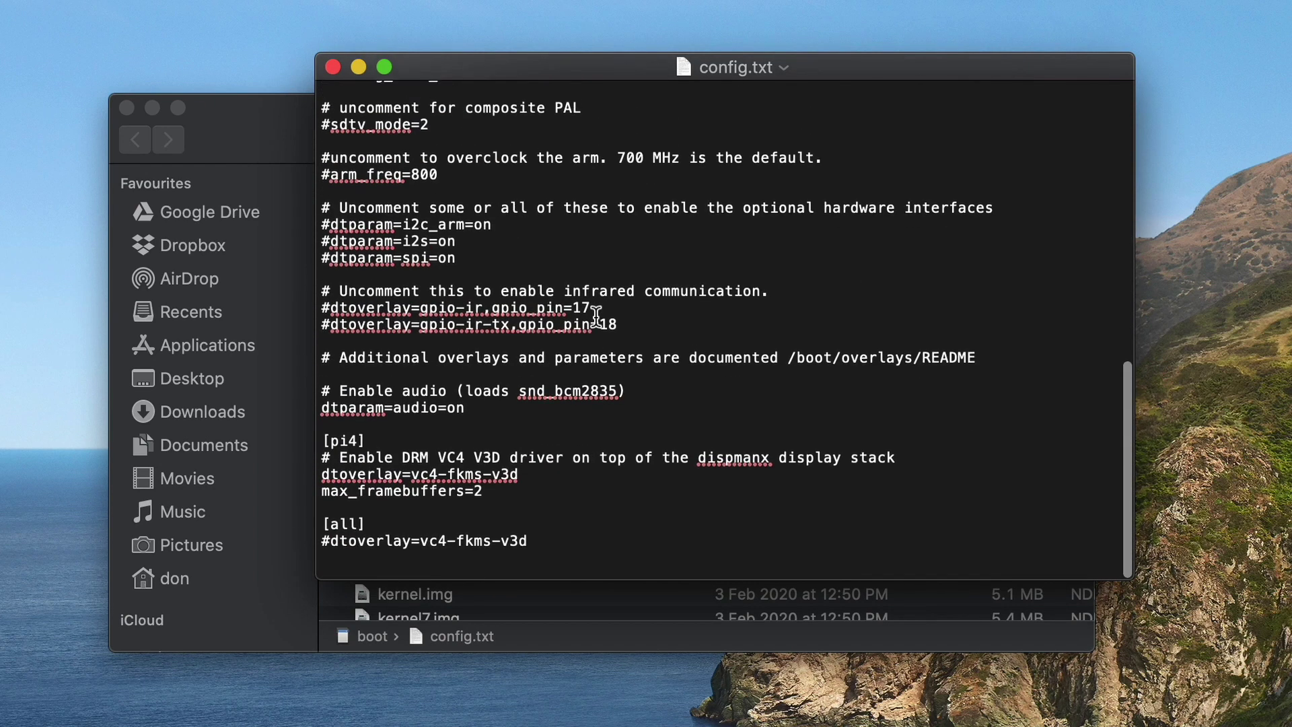
key(Return)
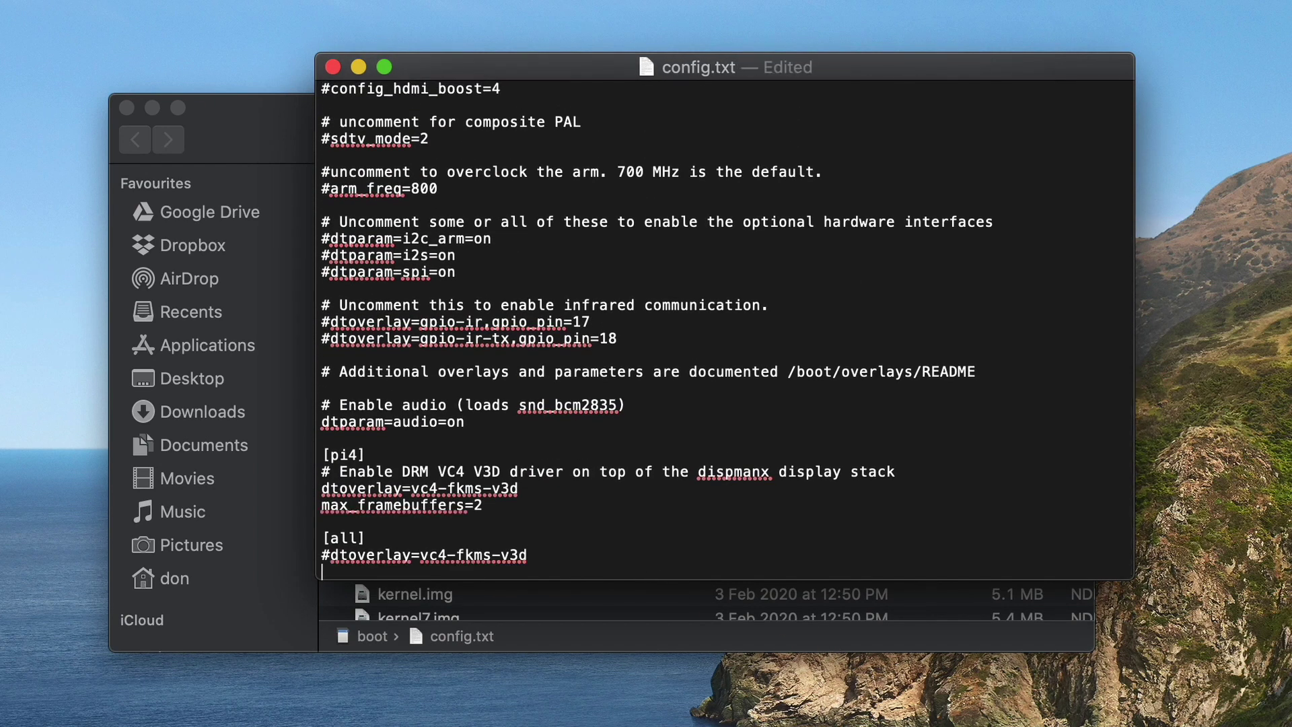
key(Return)
text(program_usb_boot_mode=1)
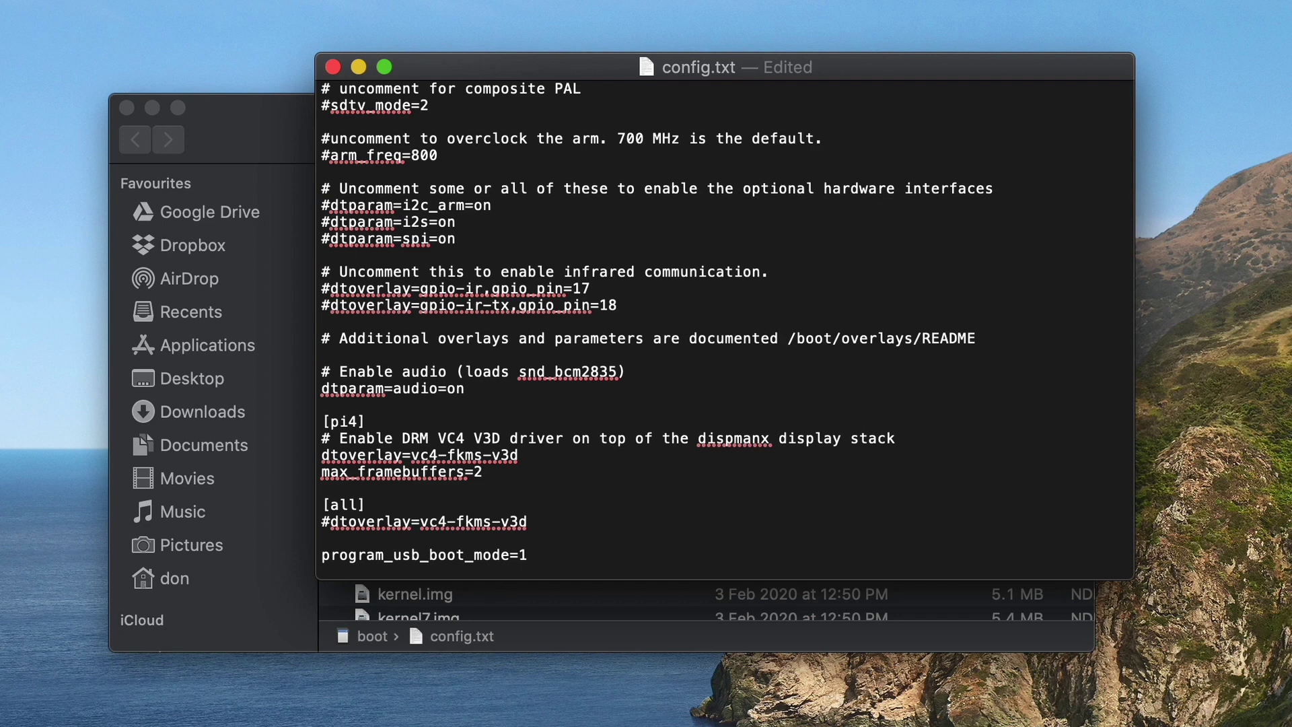
- Save config.txt and close it, dismissing the version-storage warning
key(super+s)
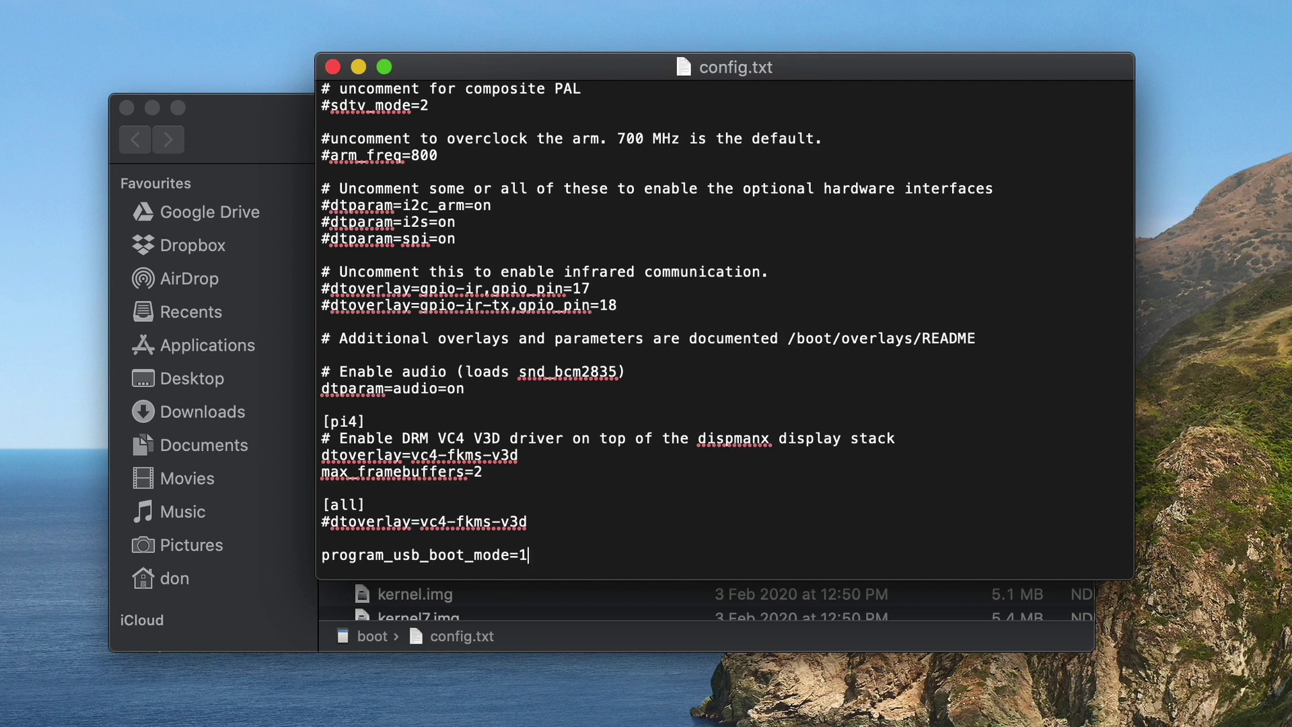
click(330, 67)
click(942, 288)
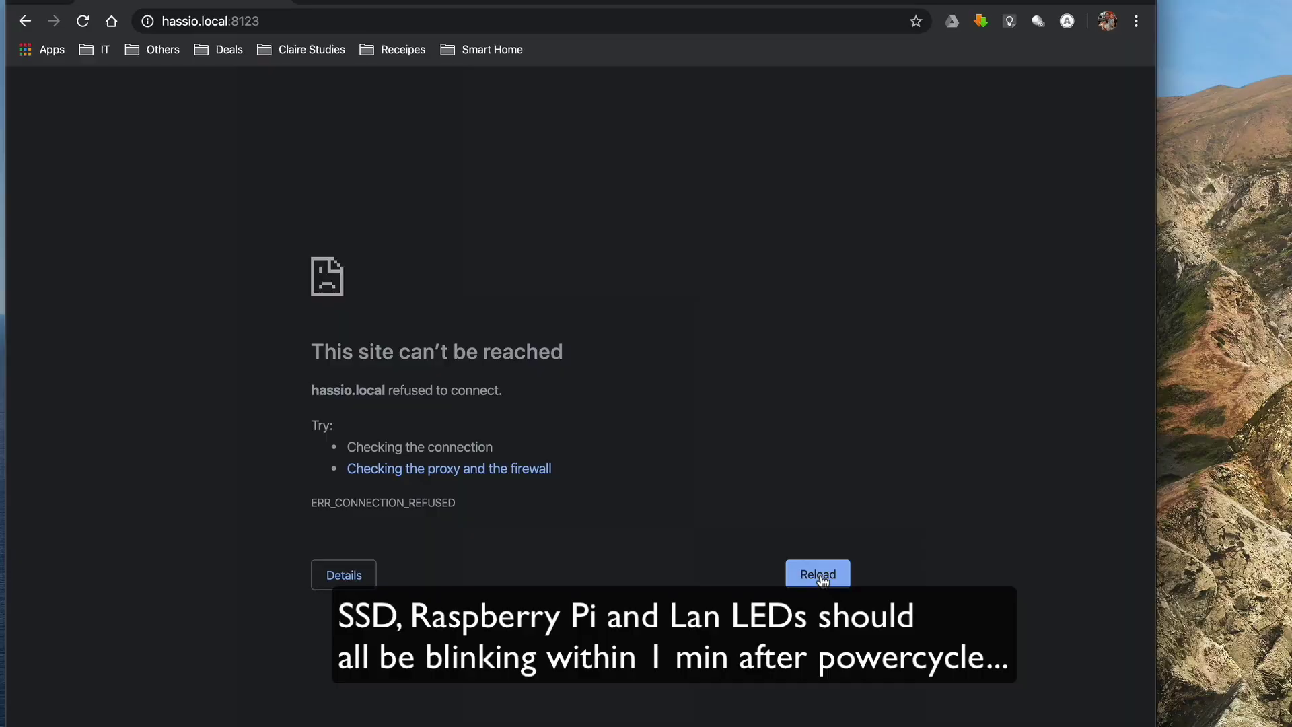
- Reload hassio.local:8123 until the Home Assistant create-account onboarding page appears
click(819, 574)
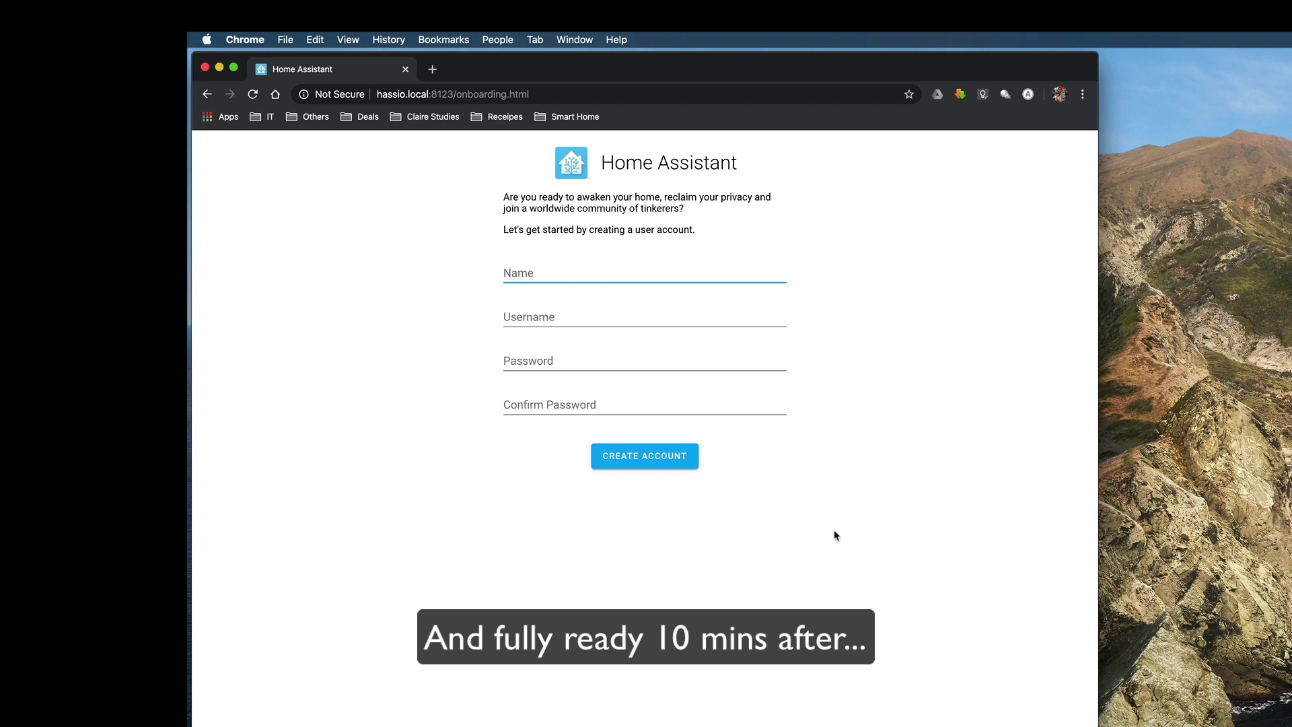
- Create the Home Assistant owner account with the user's name, username and a confirmed password
text(Don)
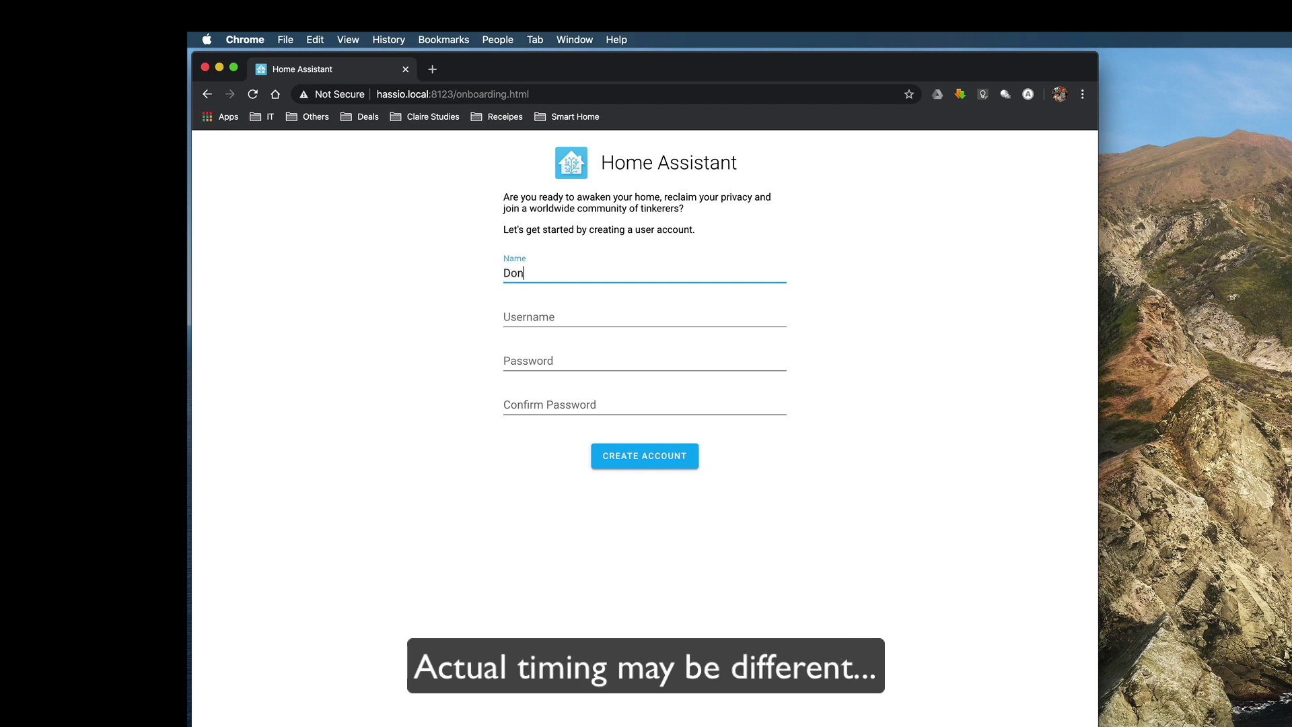
key(Tab)
text(don)
key(Tab)
text(•••••••••)
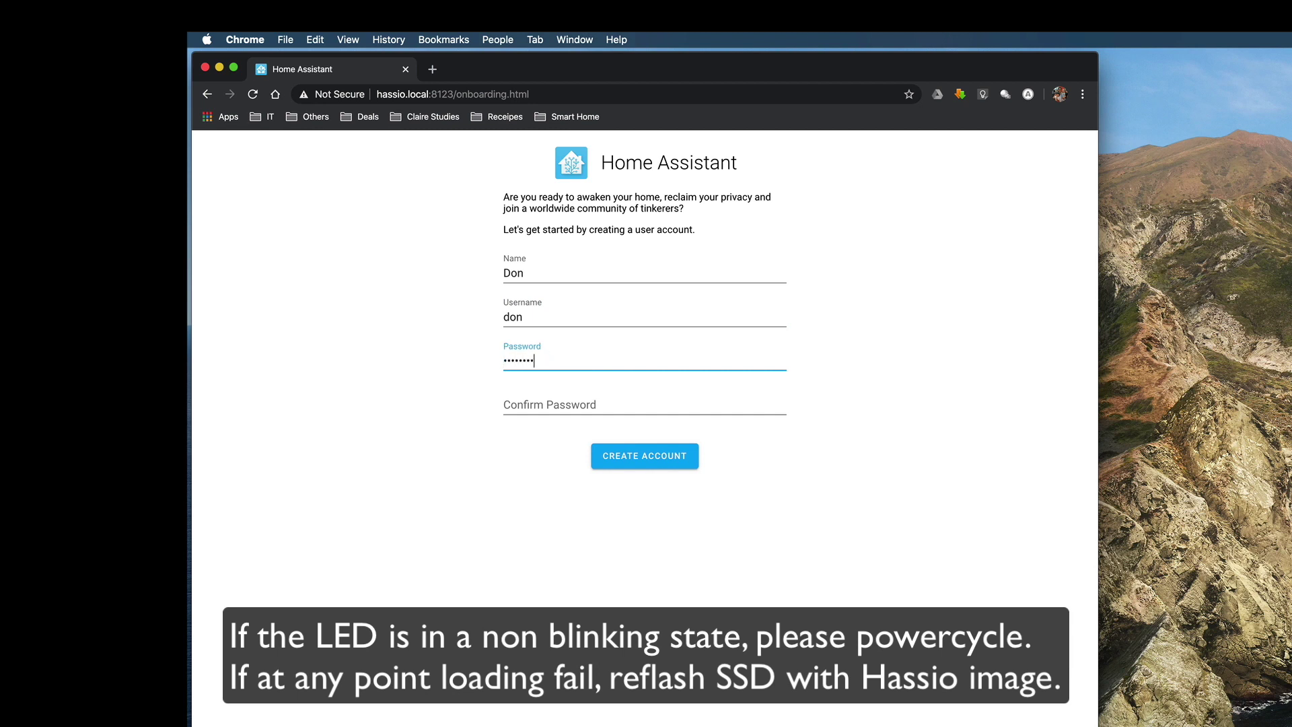
key(Tab)
text(•••••••••)
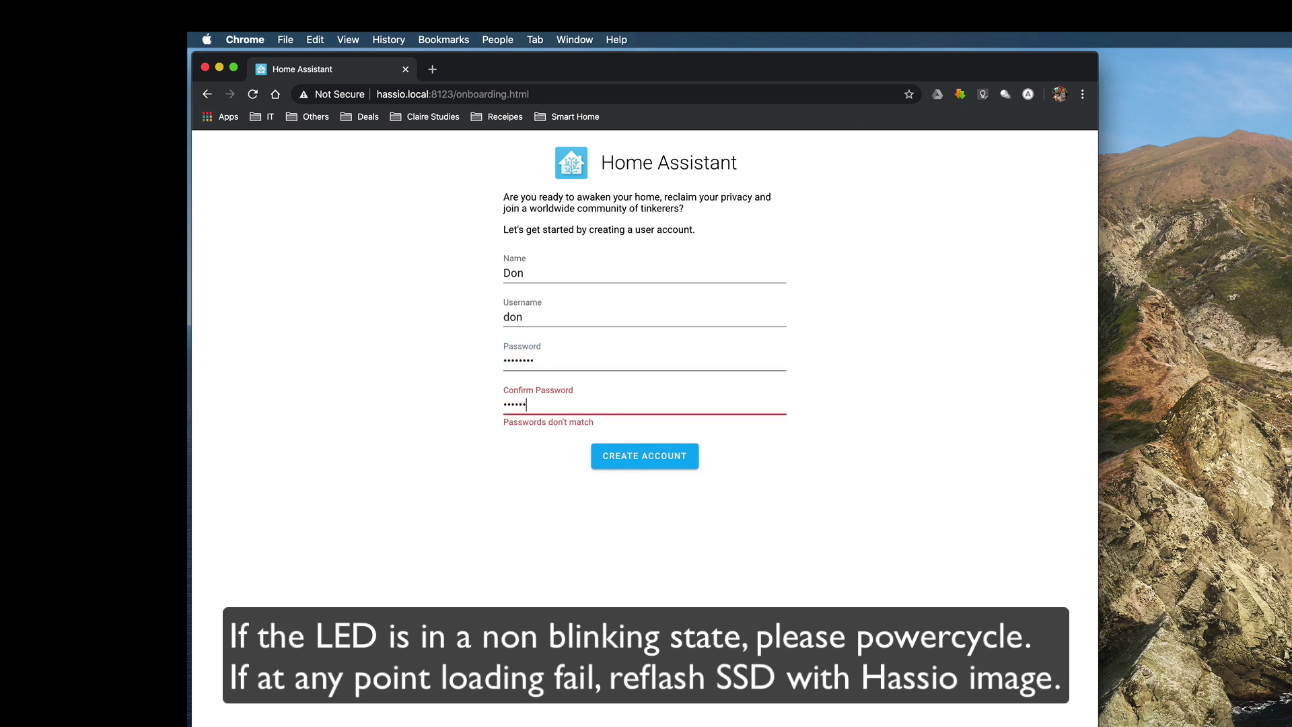
key(Return)
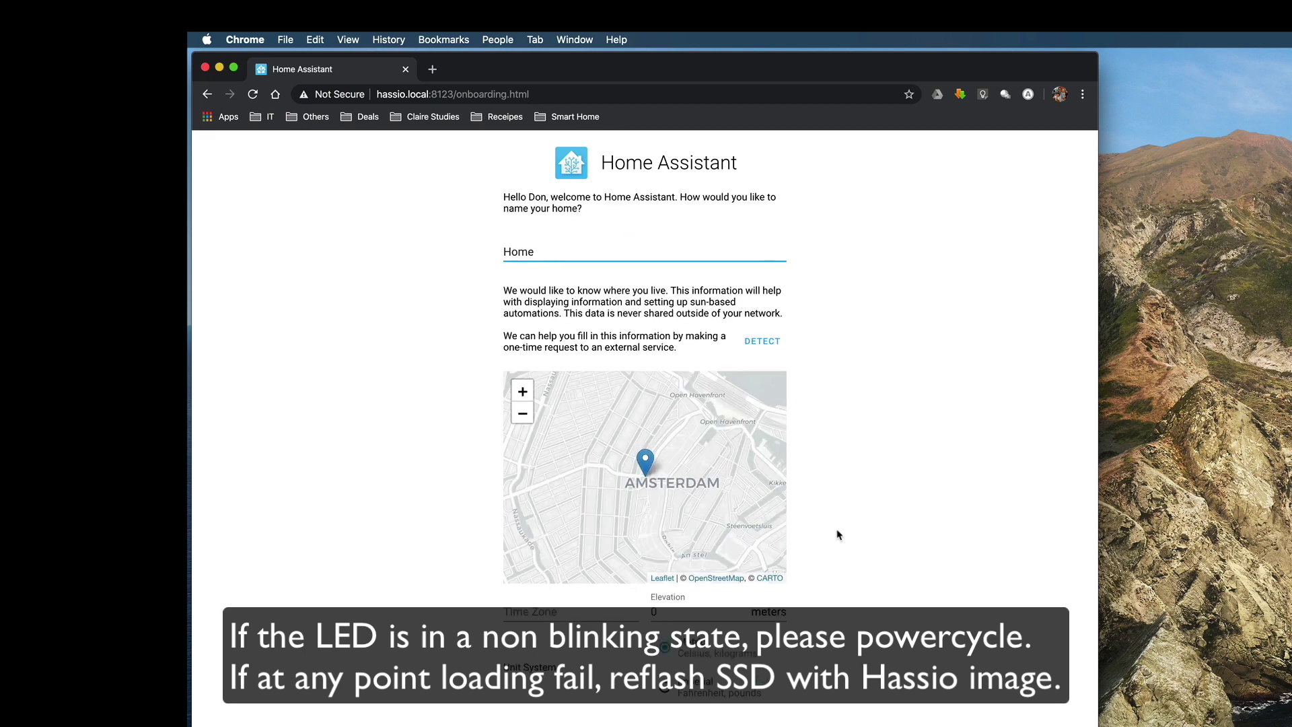
- Accept the default home name 'Home' and location, then finish the integrations step
click(761, 722)
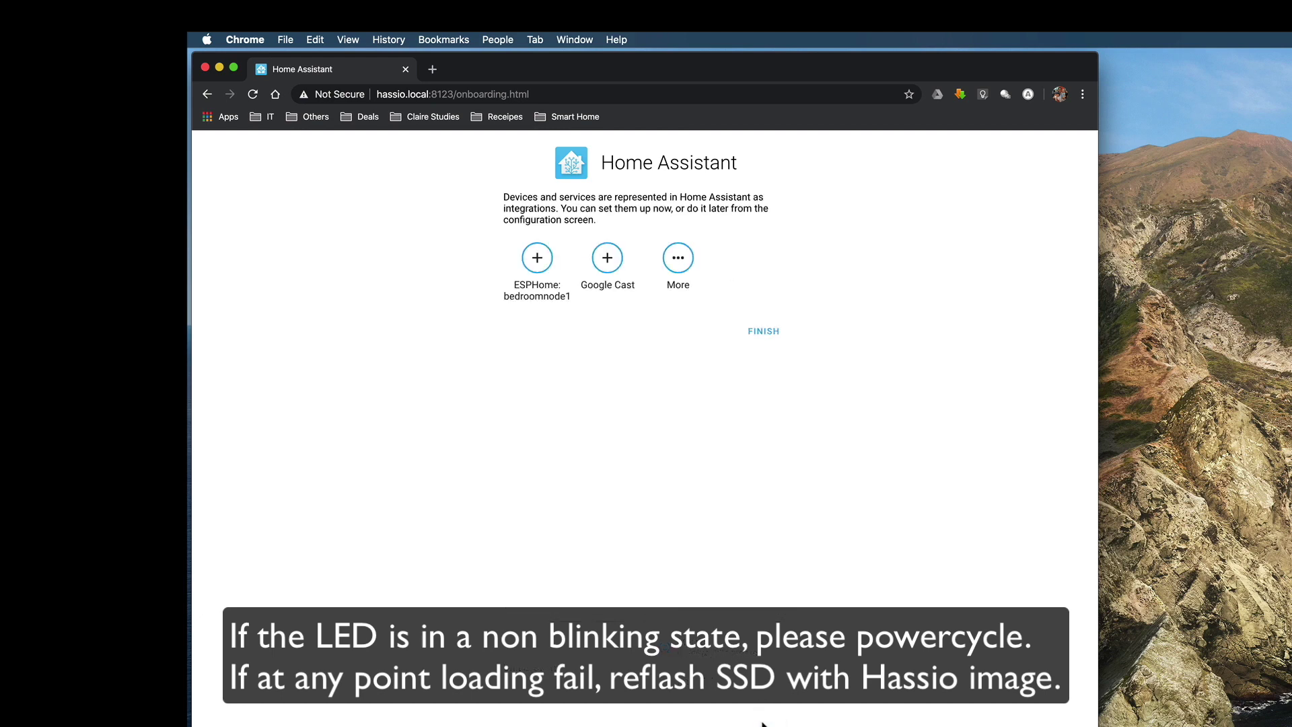
click(765, 334)
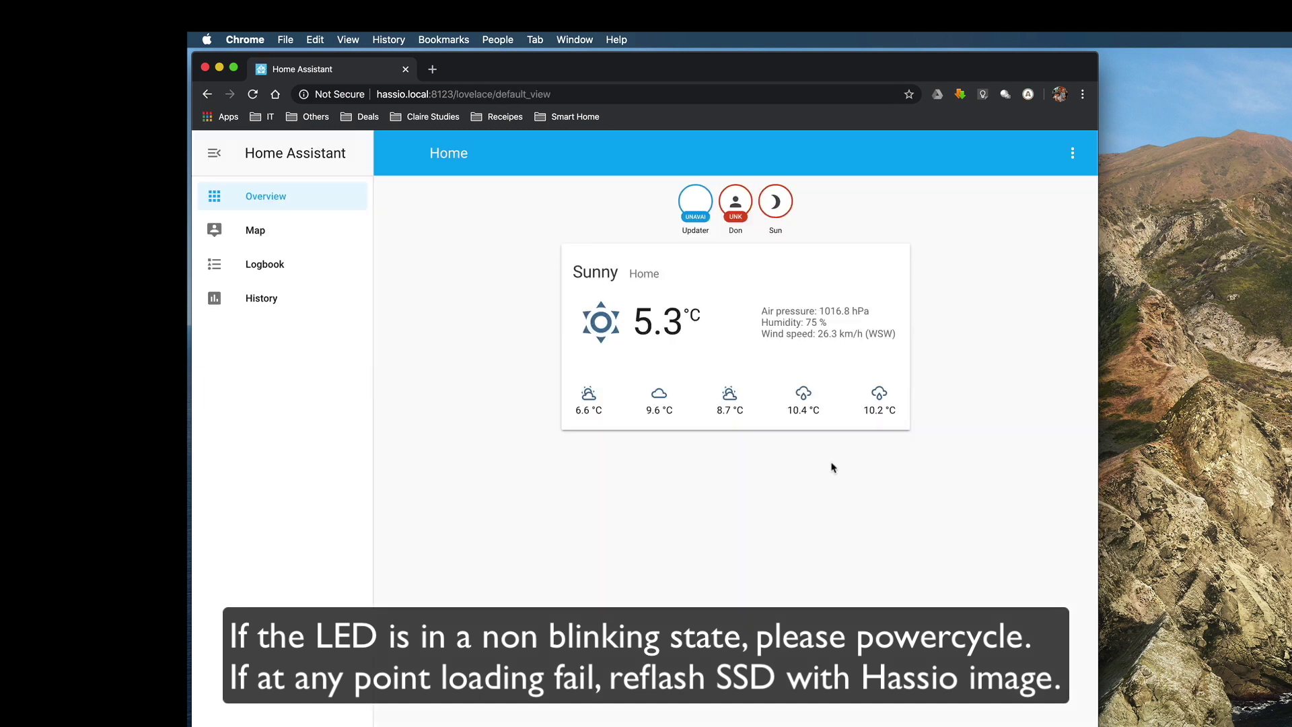